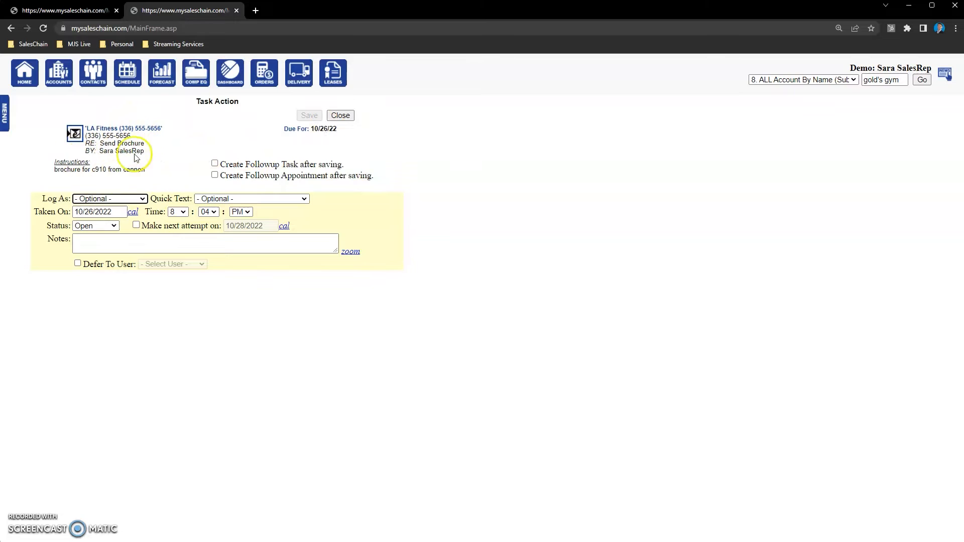
- Set the LA Fitness Send Brochure task's status to Complete, add the Done quick text, and save the task action
left_click(164, 156)
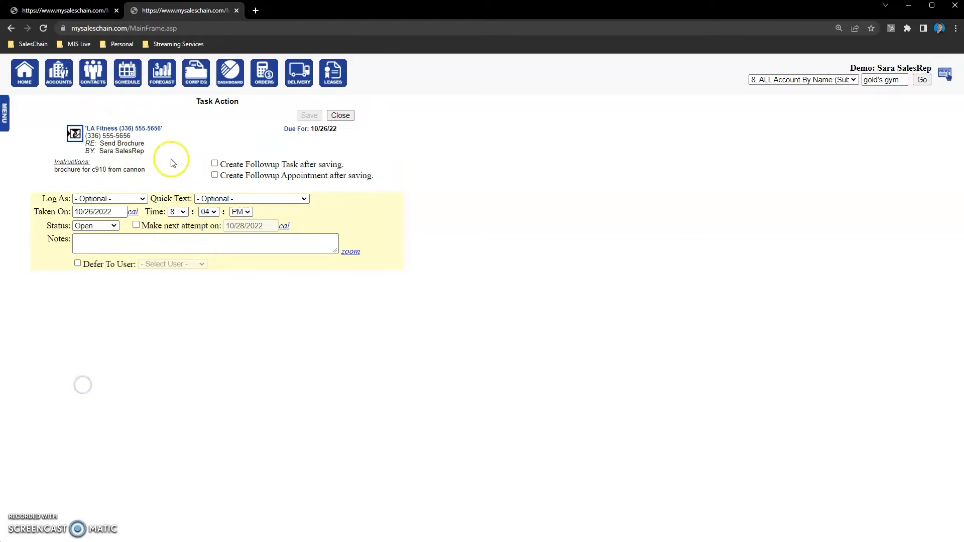
left_click(88, 226)
left_click(93, 254)
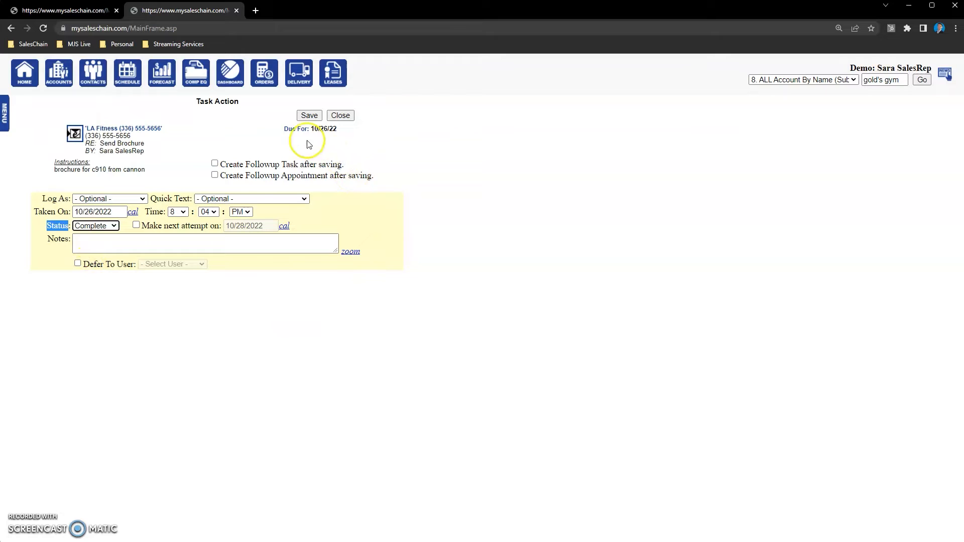
left_click(140, 279)
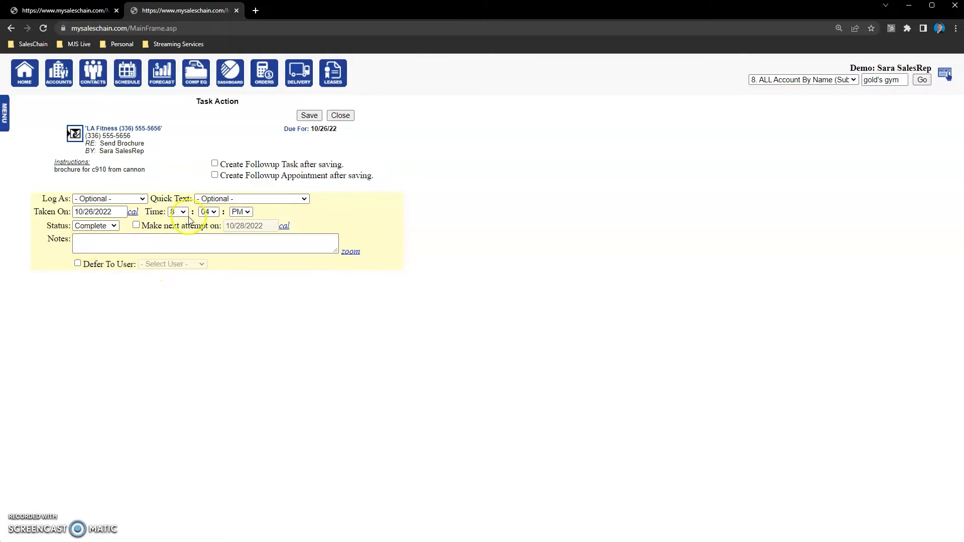
left_click(225, 199)
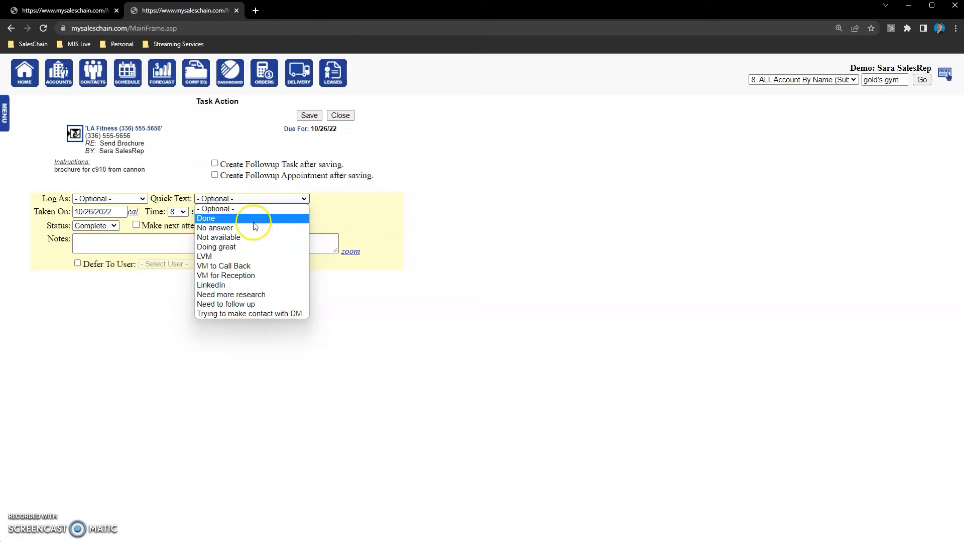
left_click(213, 219)
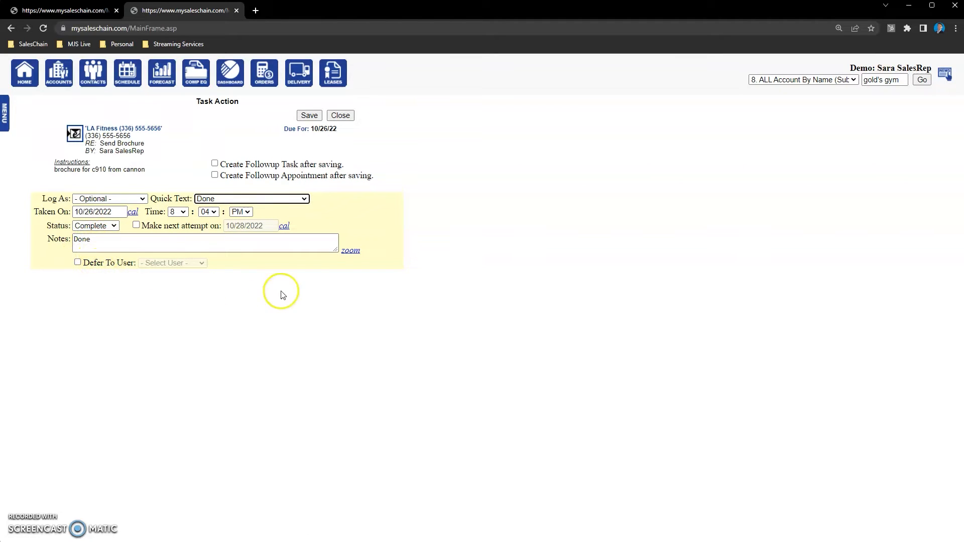
left_click(311, 116)
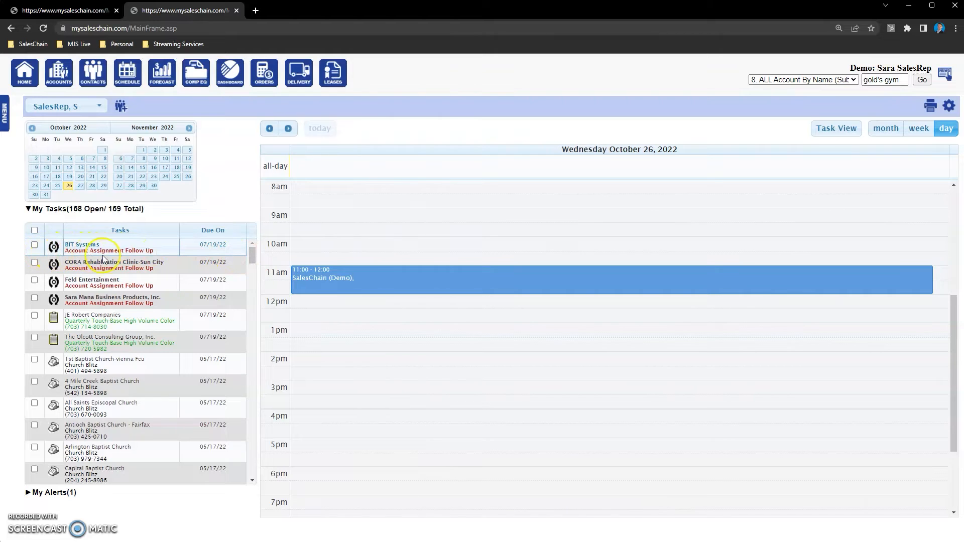
- Open the call task action for 1st Baptist Church-vienna Fcu from the task list
left_click_drag(249, 260, 264, 475)
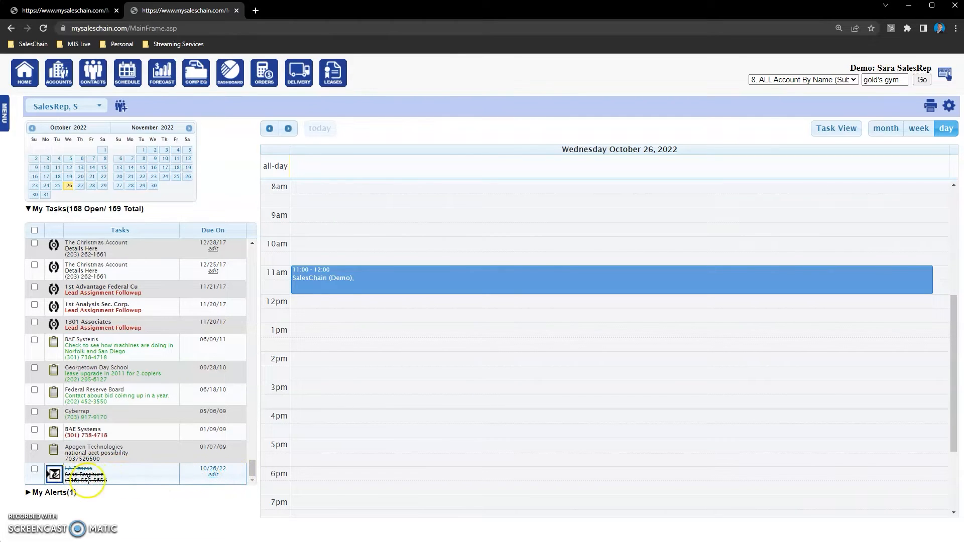
left_click_drag(254, 469, 275, 247)
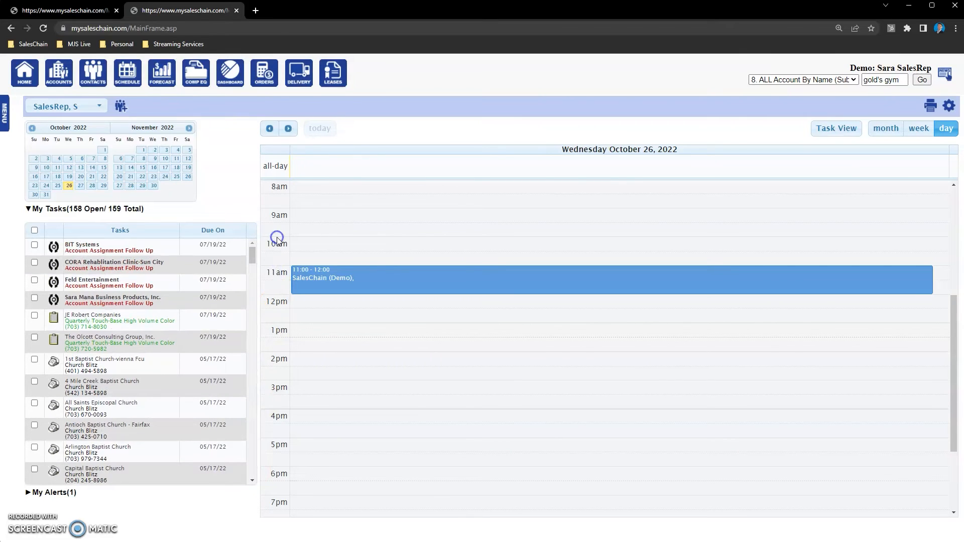
left_click(52, 372)
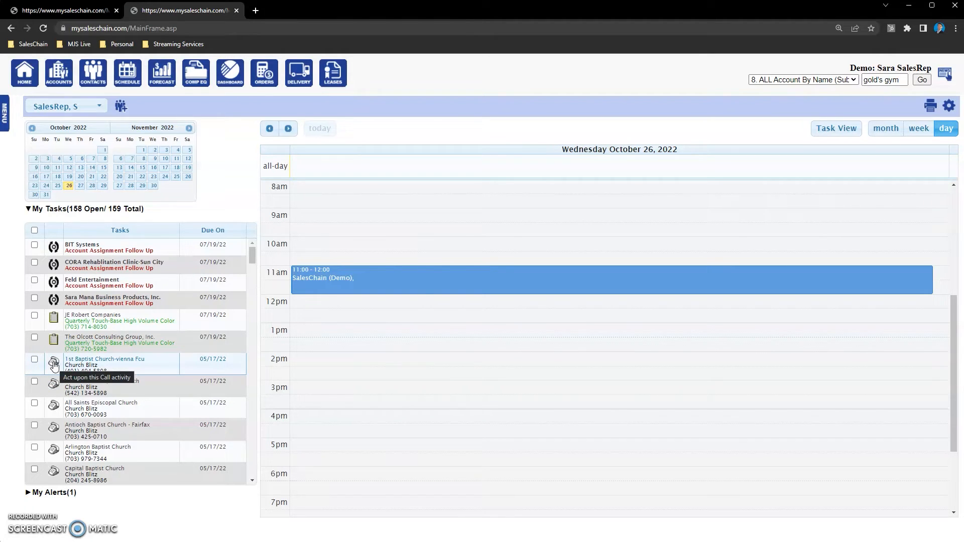
left_click(54, 365)
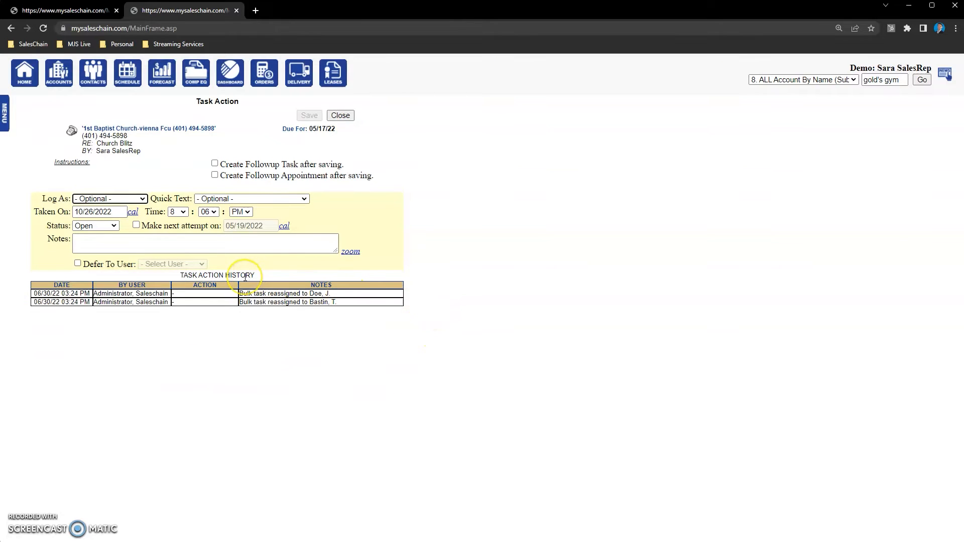
- Log the call as a Cold Call with the VM to Call Back quick text, keeping the status Open
left_click(173, 318)
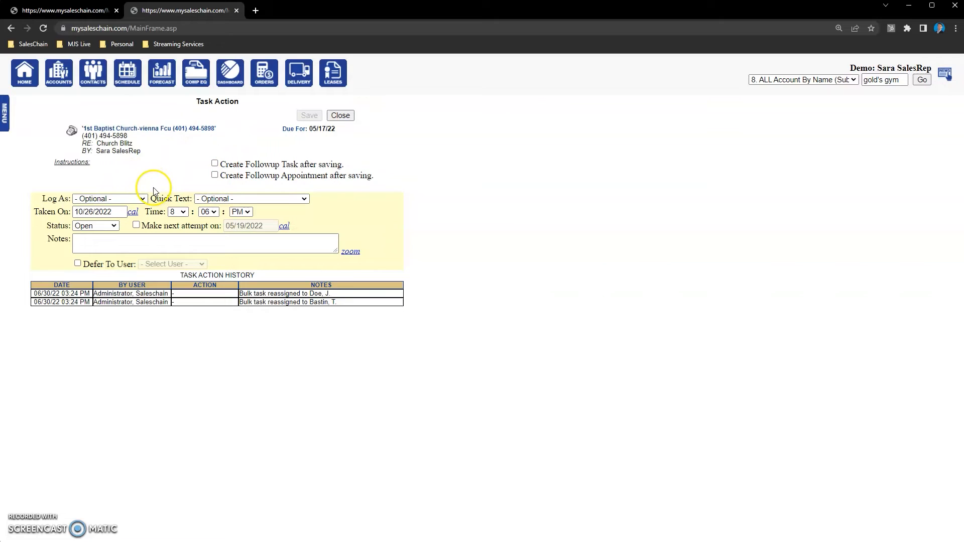
left_click(85, 200)
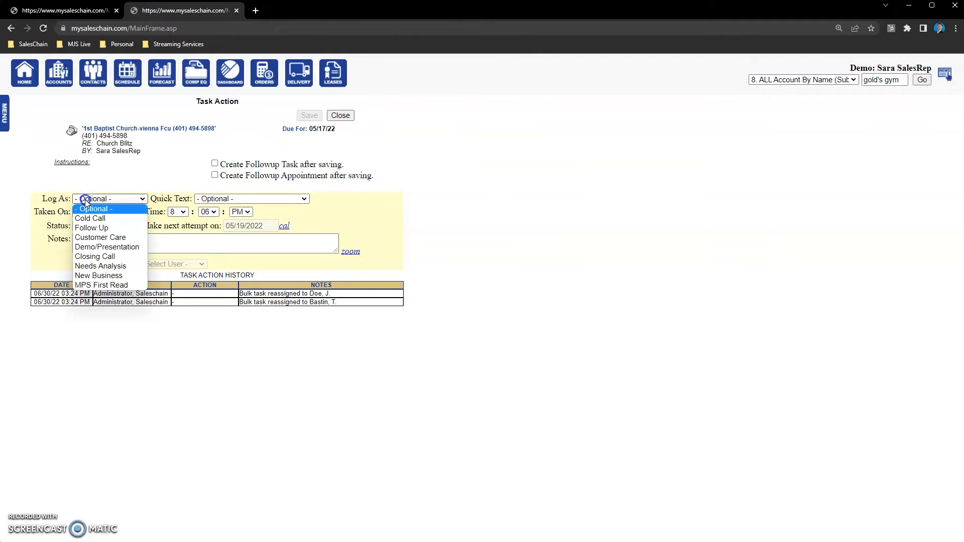
left_click(92, 216)
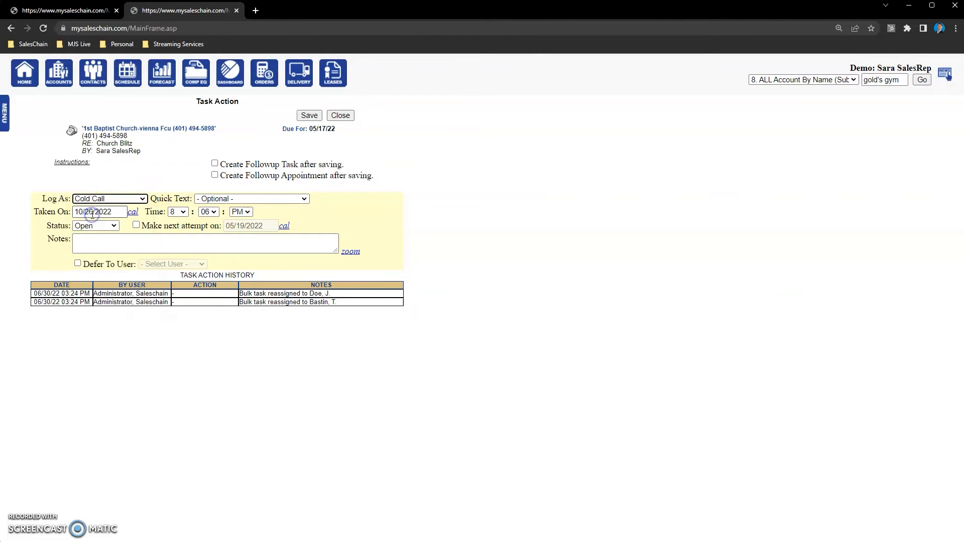
left_click(92, 226)
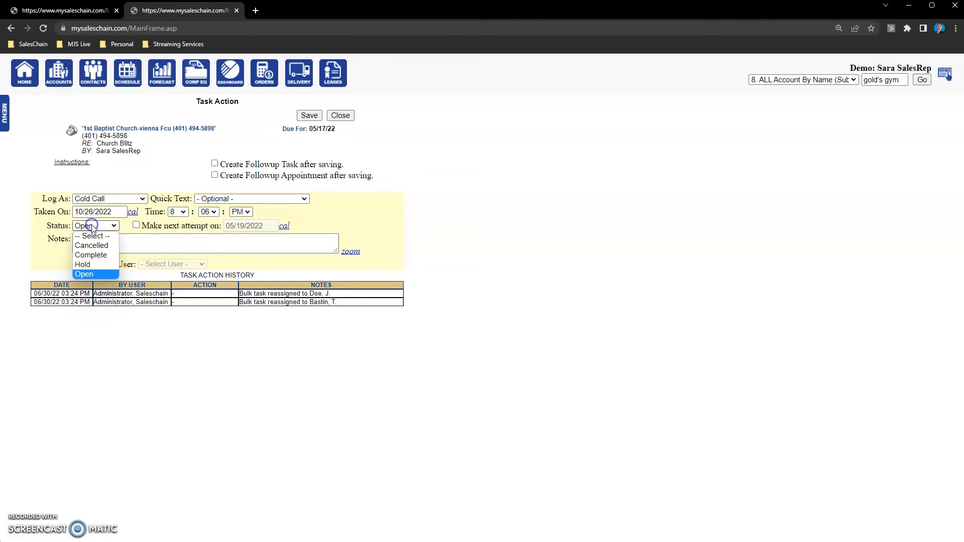
left_click(93, 227)
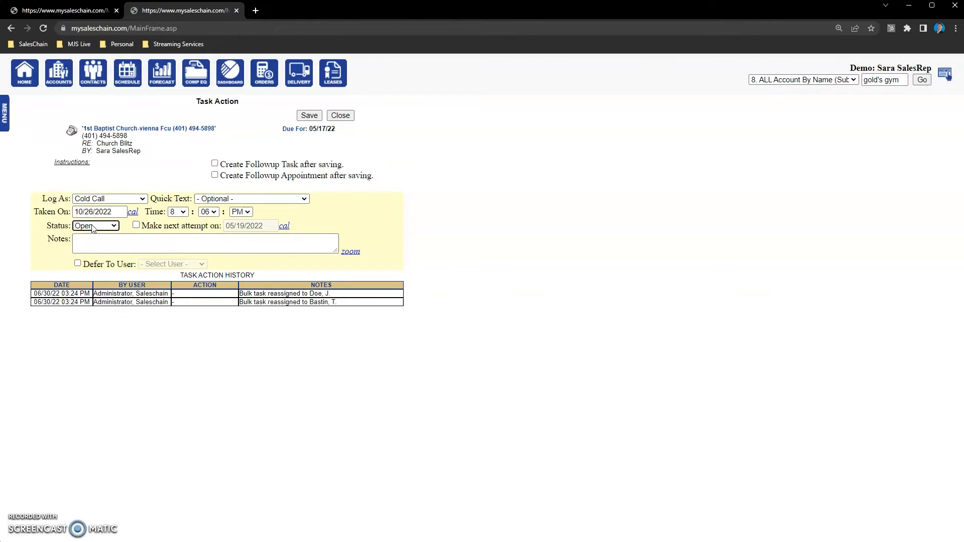
left_click(243, 199)
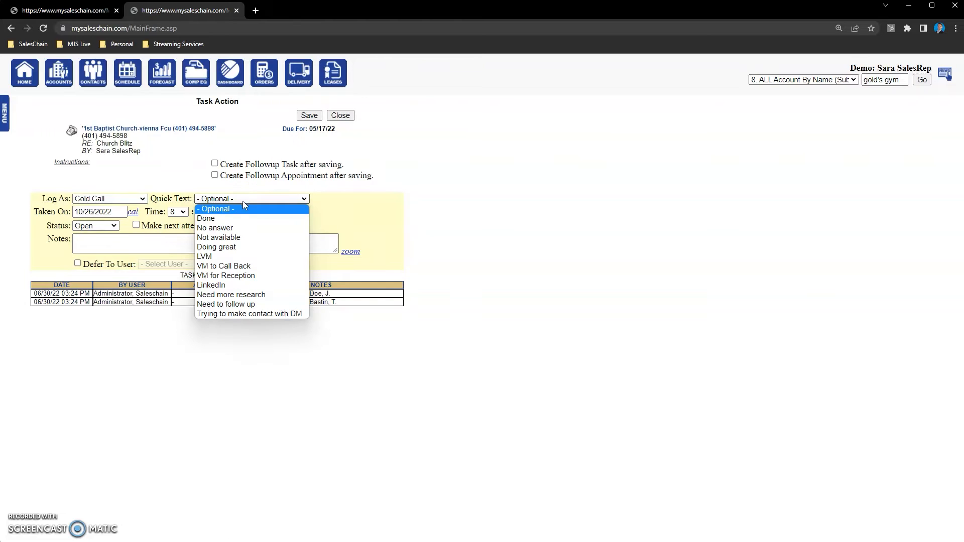
left_click(244, 266)
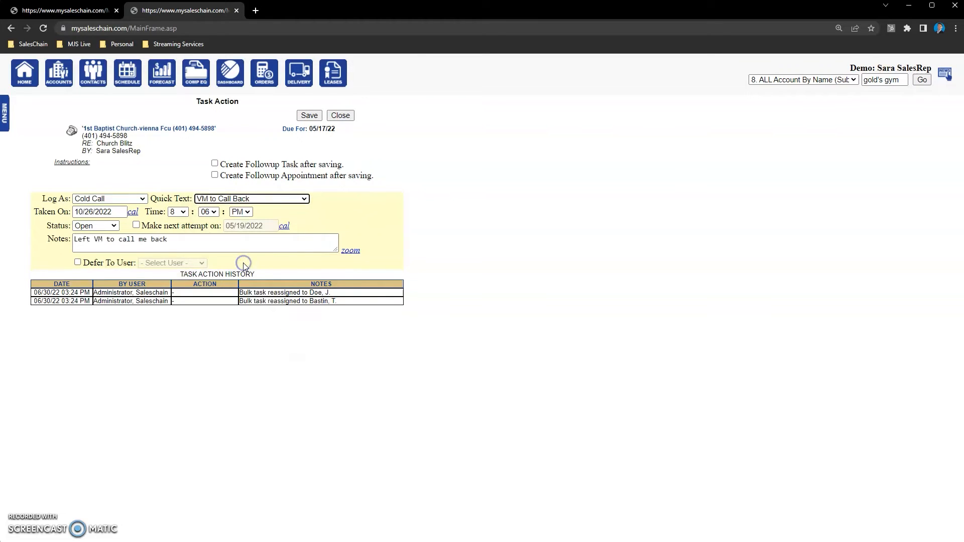
left_click(243, 198)
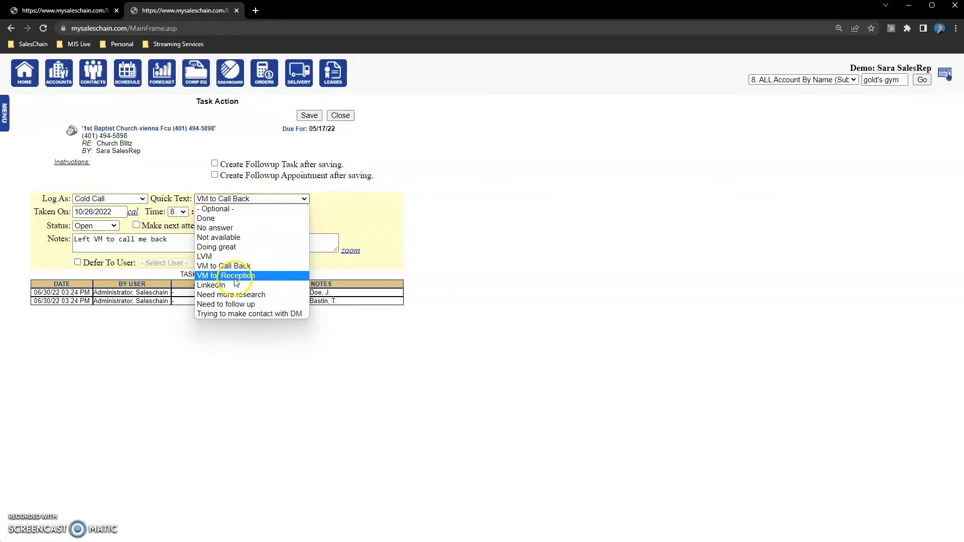
left_click(431, 276)
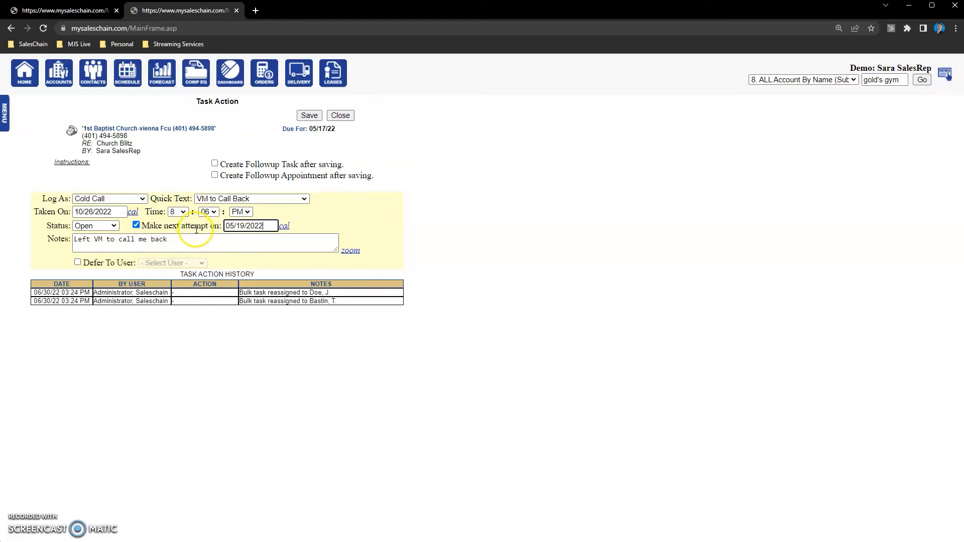
- Enable the next attempt, set its date to 11/25/2022 from the calendar, and save the task action
left_click(284, 228)
left_click(276, 149)
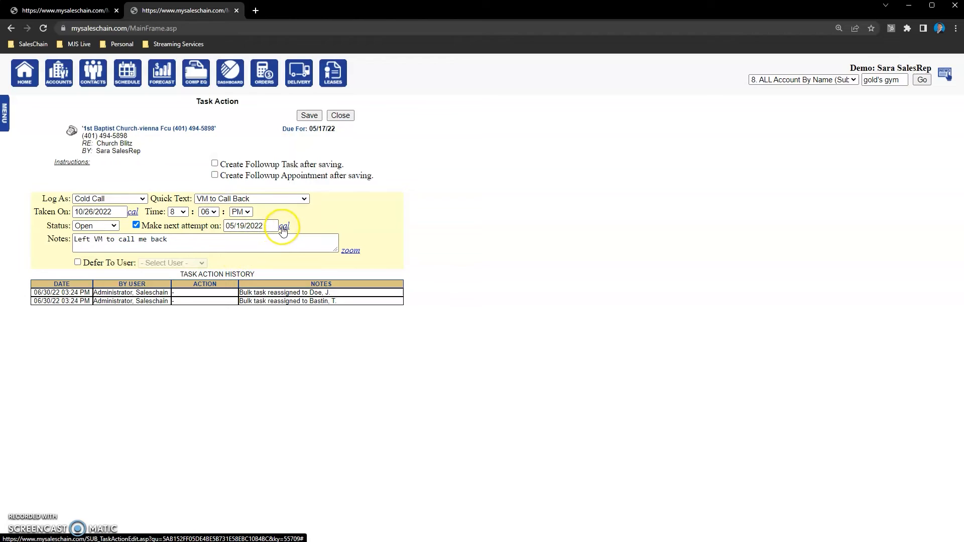
left_click(284, 228)
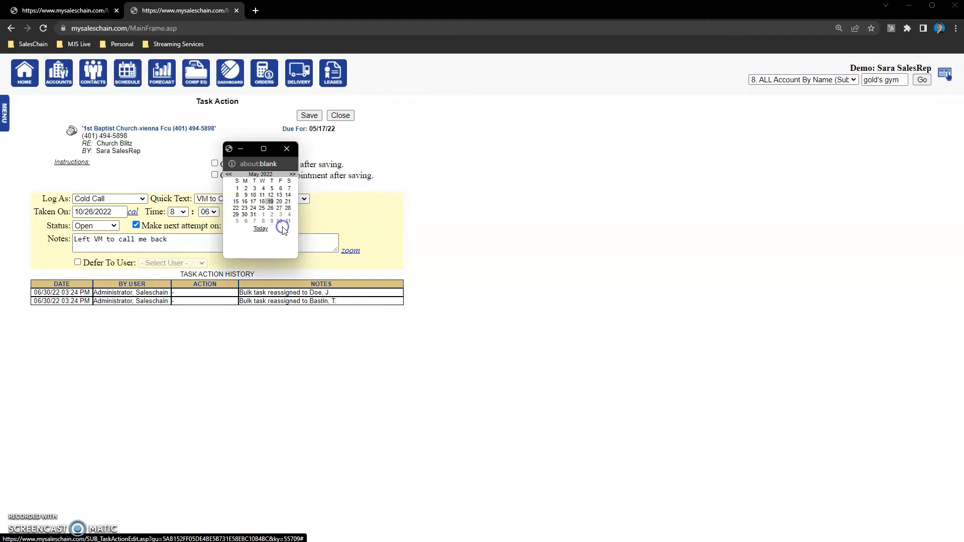
left_click(295, 175)
left_click(294, 174)
left_click(294, 174)
left_click(293, 175)
left_click(294, 174)
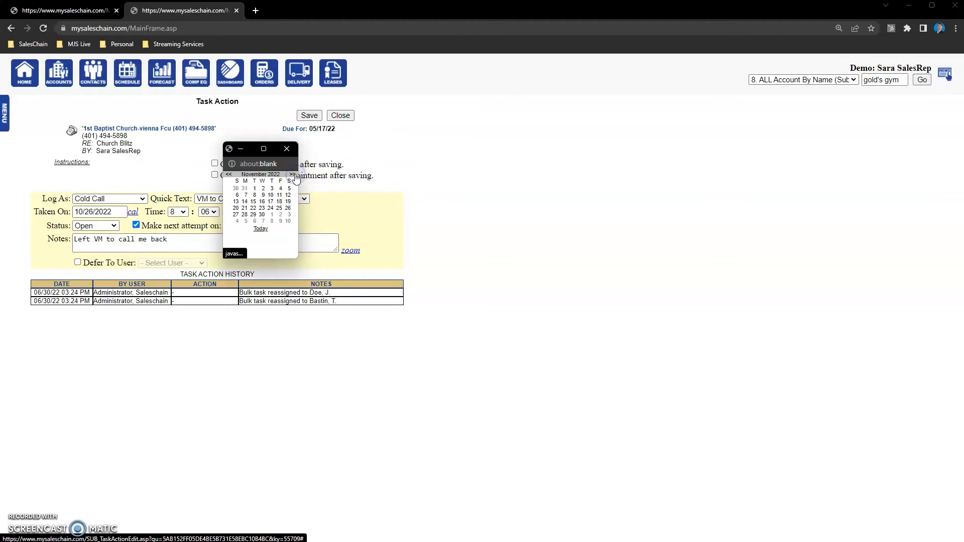
left_click(280, 208)
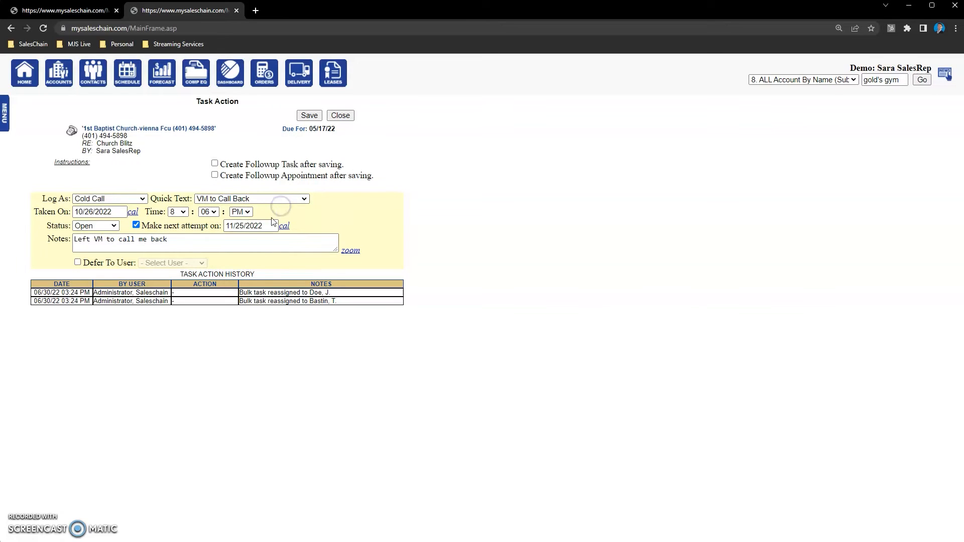
left_click(259, 226)
left_click(219, 341)
left_click(310, 116)
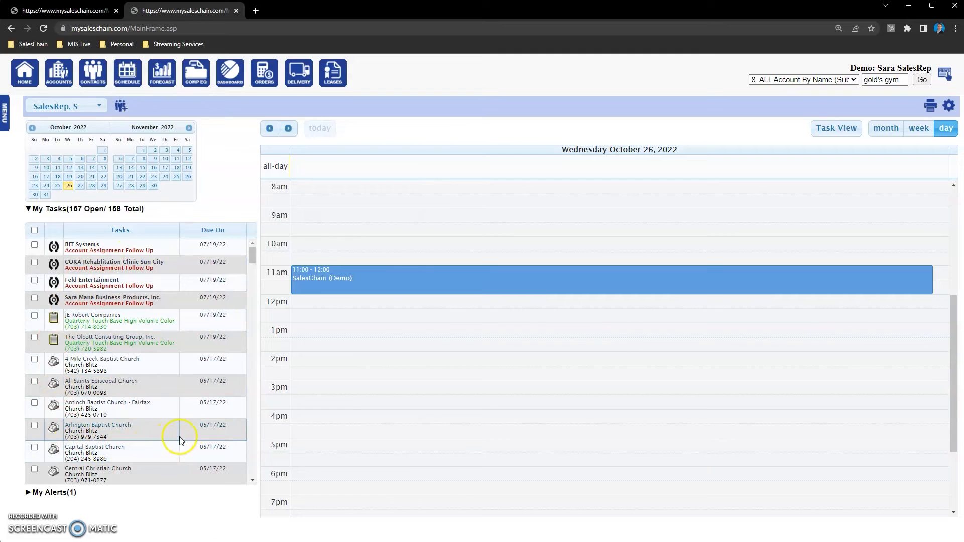
- Go to November 25, 2022 and open the 1st Baptist Church task to review its action history, then close it
left_click_drag(251, 254, 287, 475)
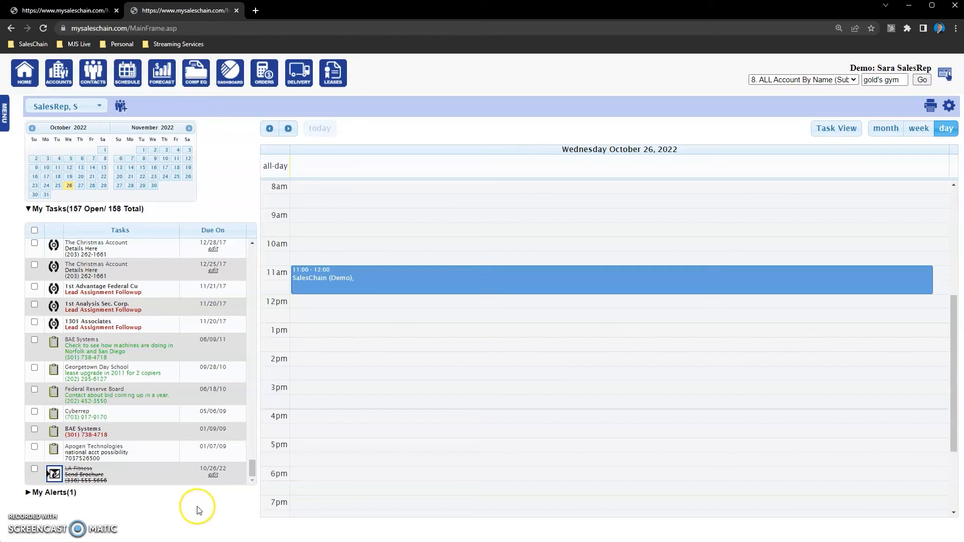
left_click_drag(251, 464, 287, 246)
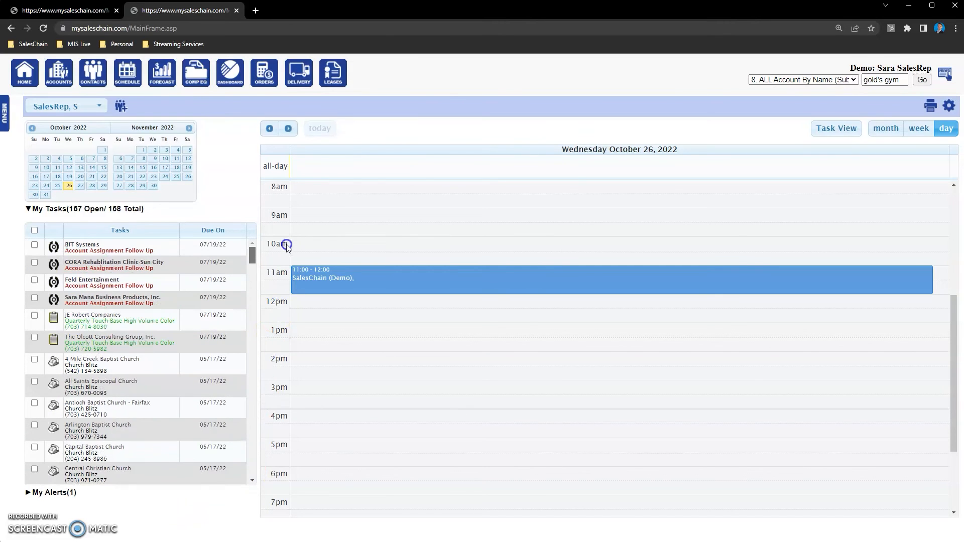
left_click(176, 179)
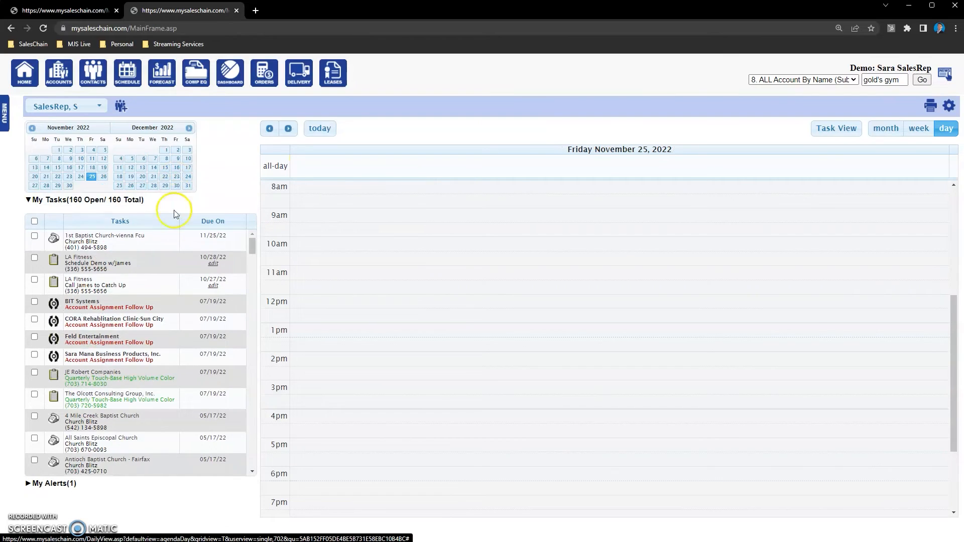
left_click(54, 239)
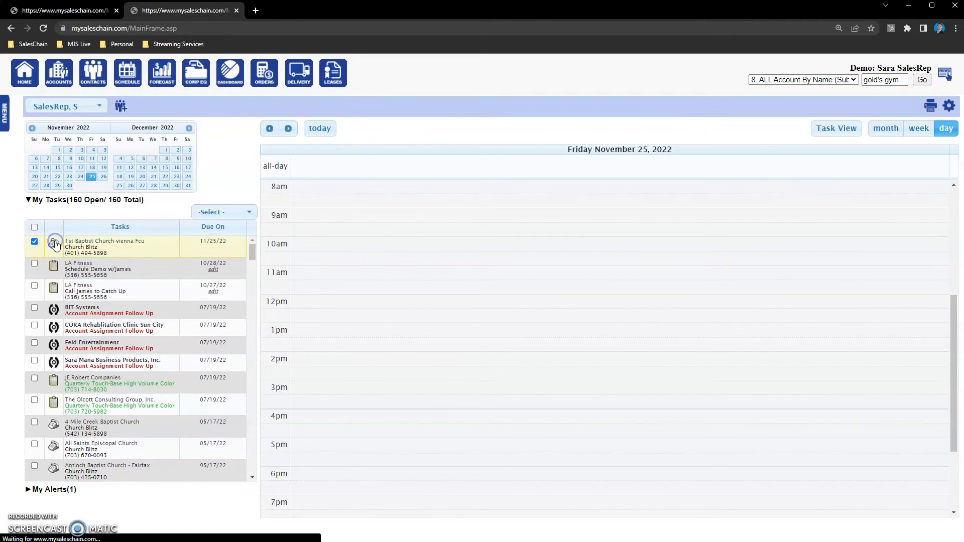
left_click_drag(33, 293, 398, 293)
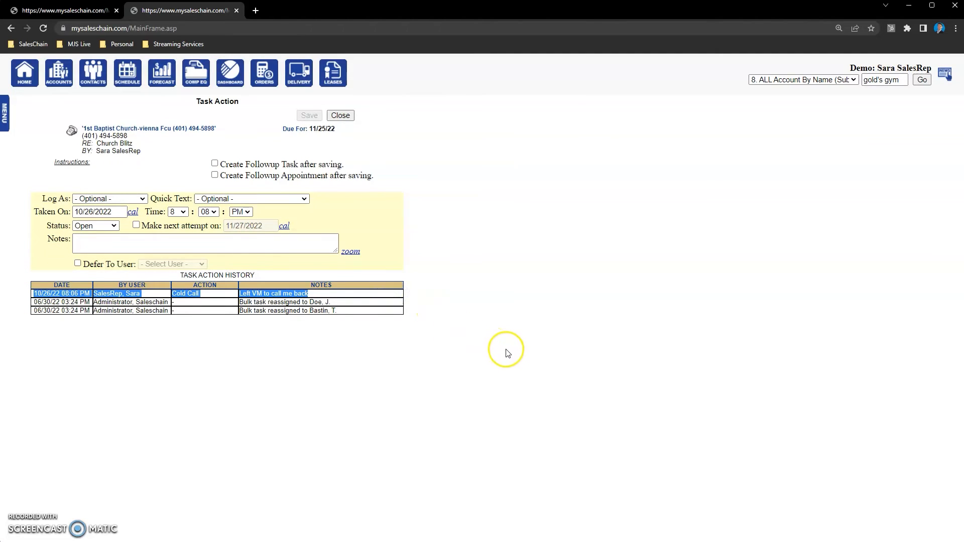
left_click(341, 115)
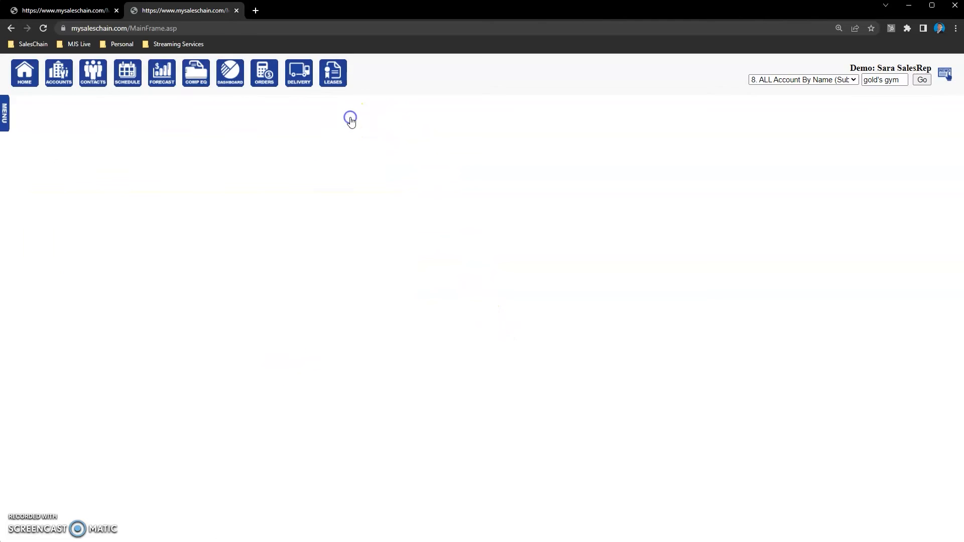
- Select the JE Robert Companies, Olcott Consulting Group and 4 Mile Creek Baptist Church tasks
left_click(84, 344)
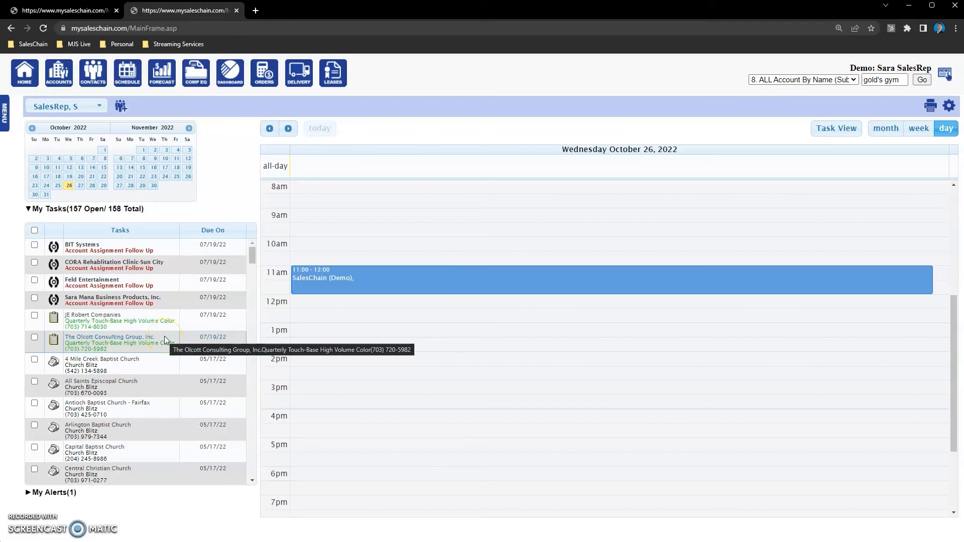
left_click(45, 323)
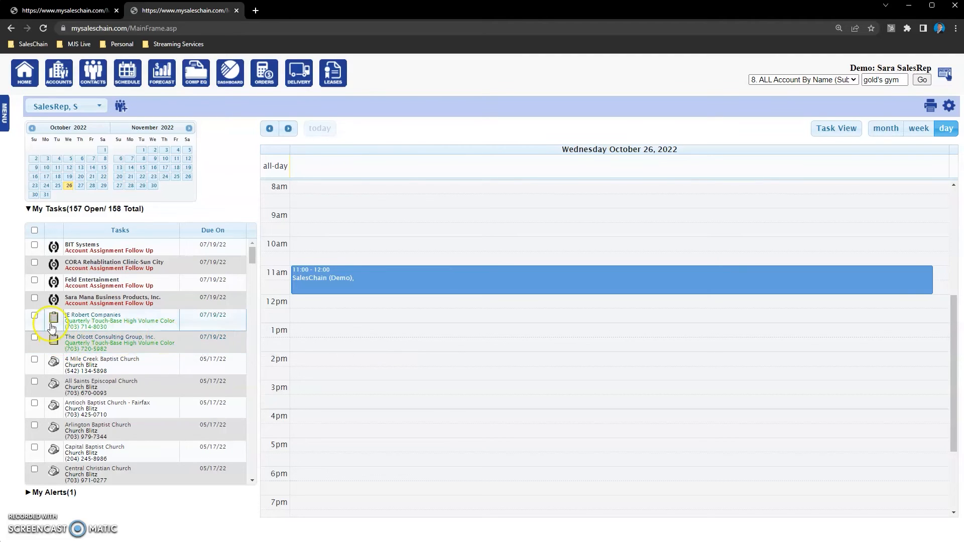
left_click(35, 316)
left_click(34, 344)
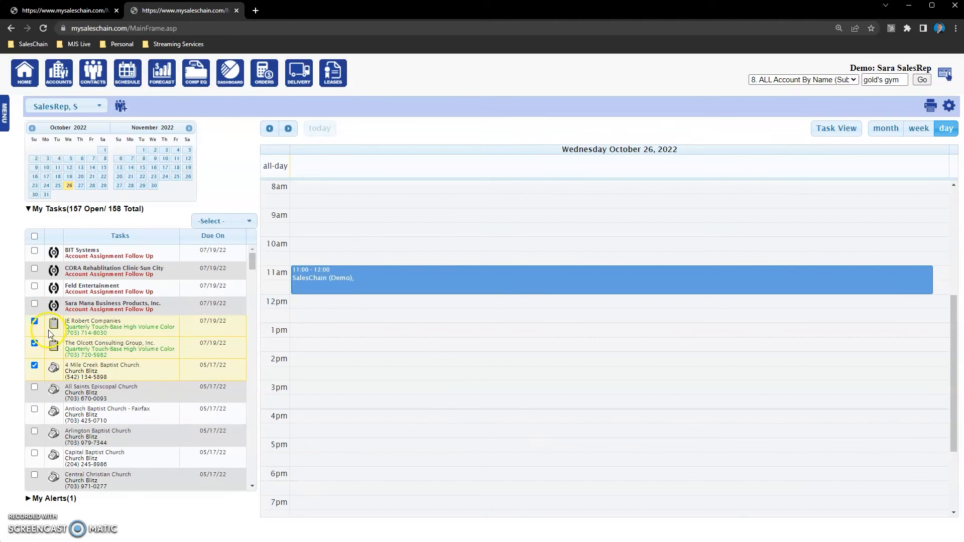
- Bulk-change the status of the three selected tasks to Complete, save, and confirm the action
left_click(231, 227)
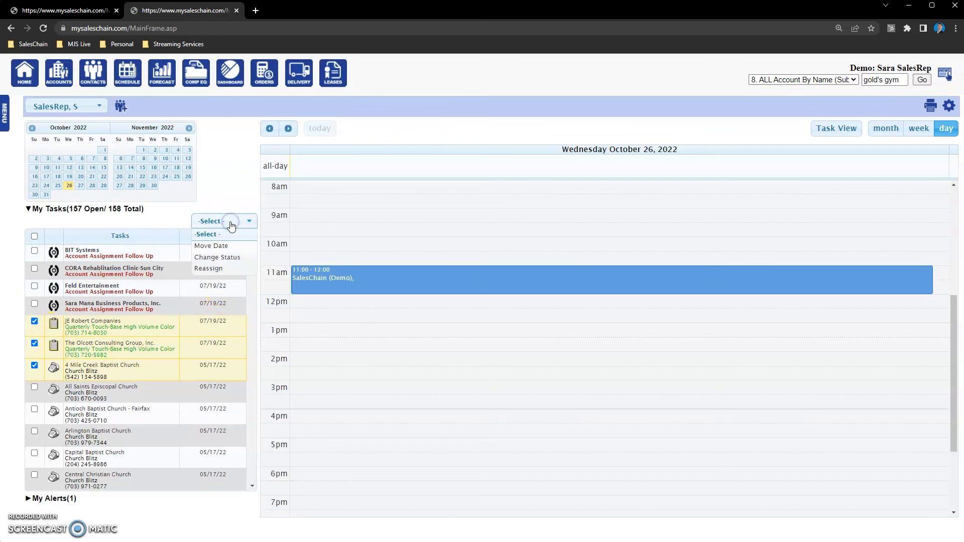
left_click(218, 257)
left_click(194, 222)
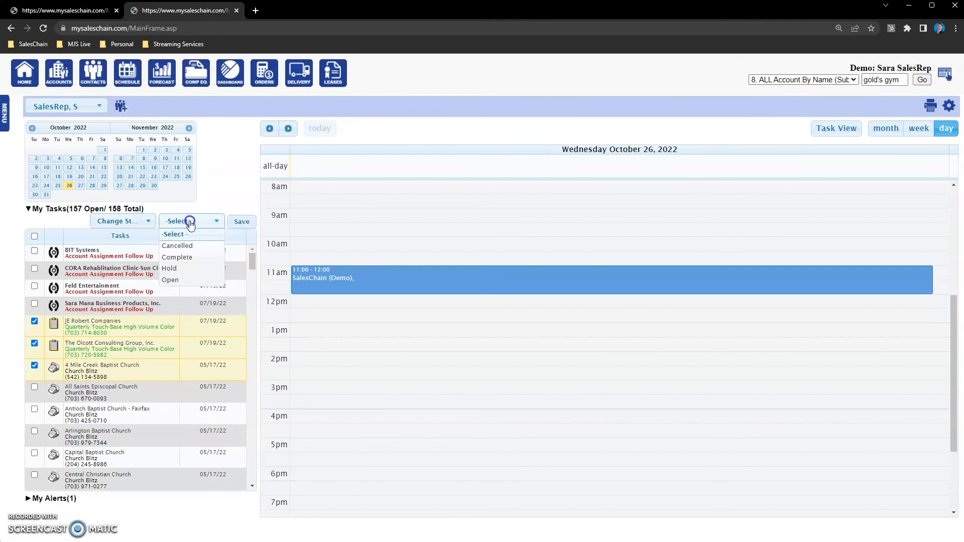
left_click(190, 255)
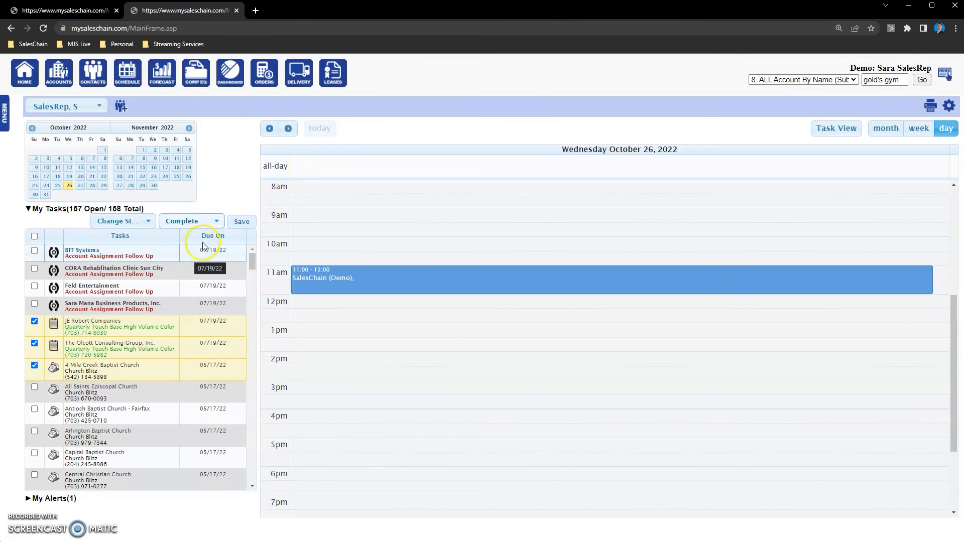
left_click(241, 221)
left_click(533, 80)
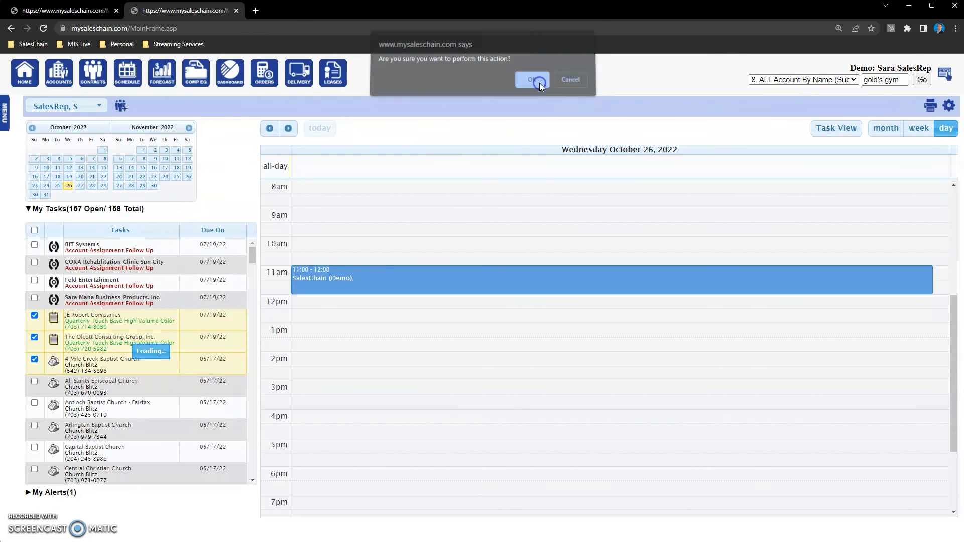
- Select and then deselect the All Saints Episcopal Church task
left_click(34, 316)
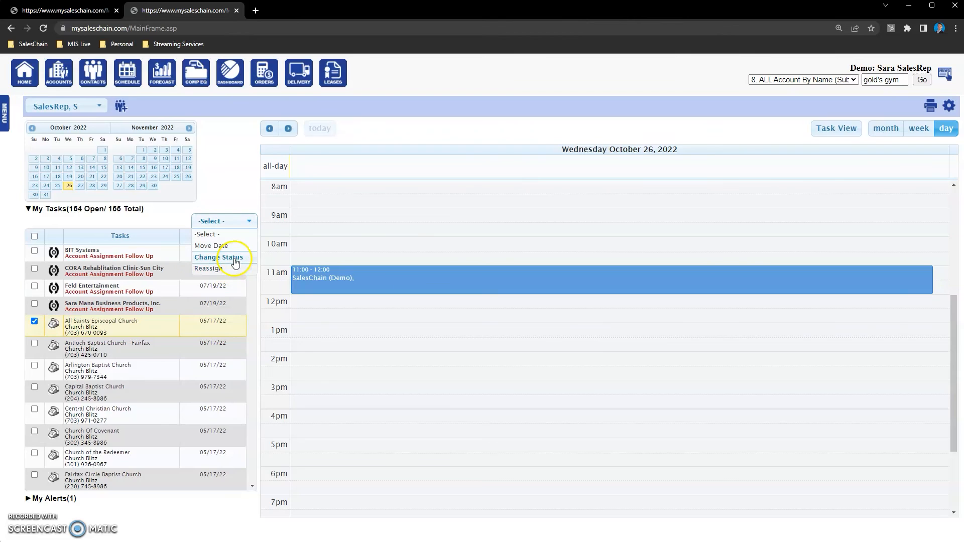
left_click(35, 322)
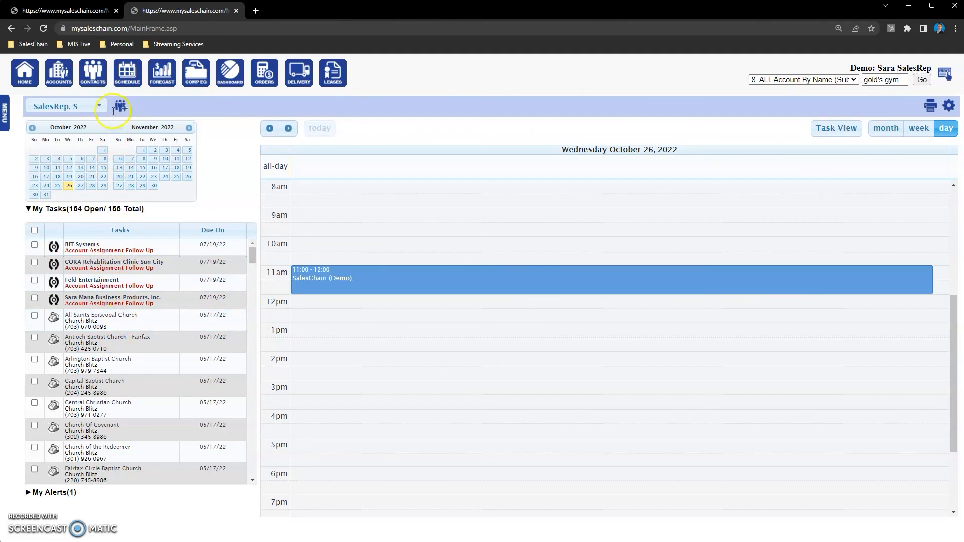
- Open the LA Fitness account from the accounts list and review its pending activity
left_click(65, 82)
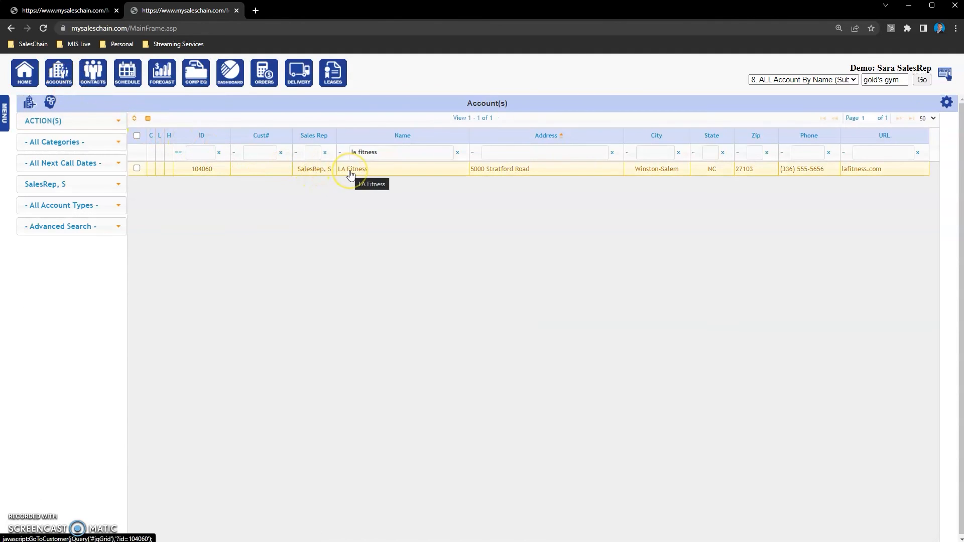
left_click(351, 171)
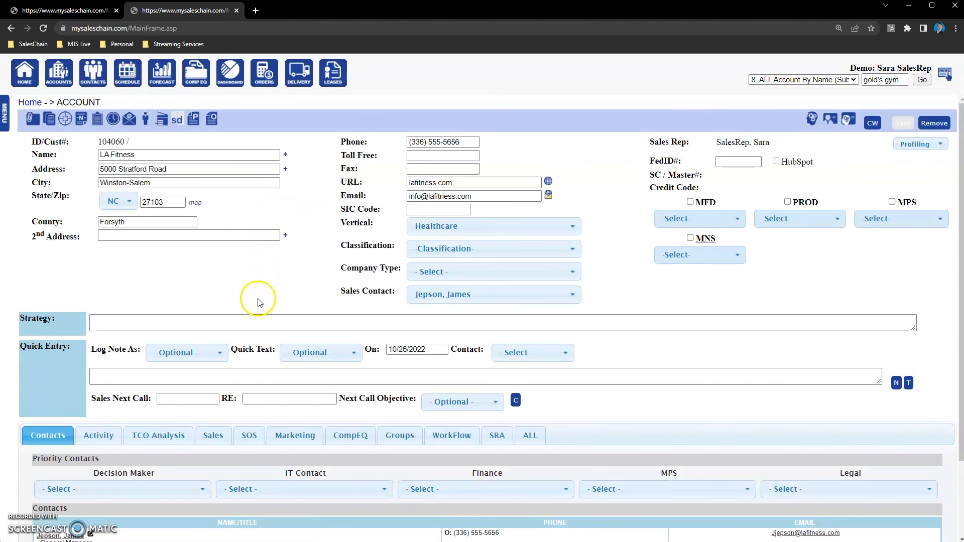
scroll(257, 272, "down", 2)
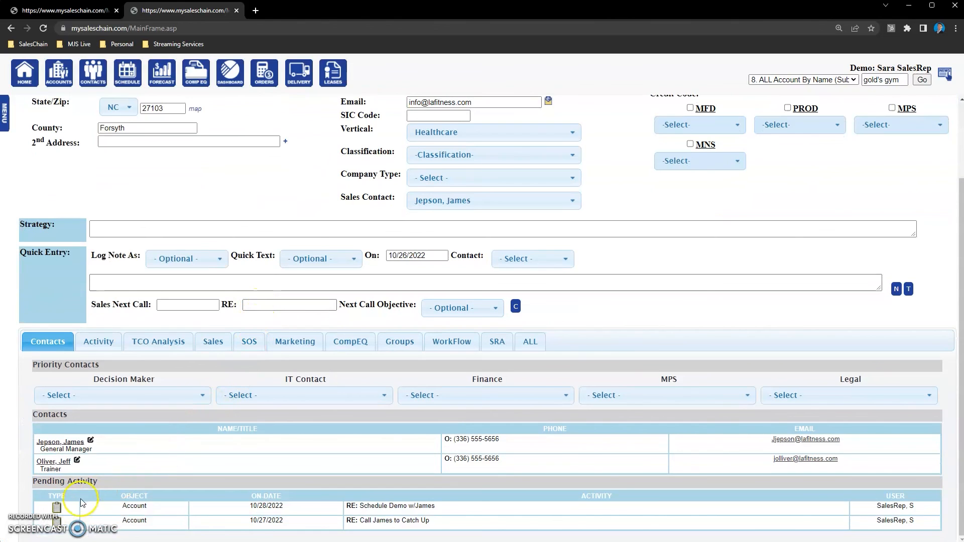
left_click_drag(99, 483, 79, 483)
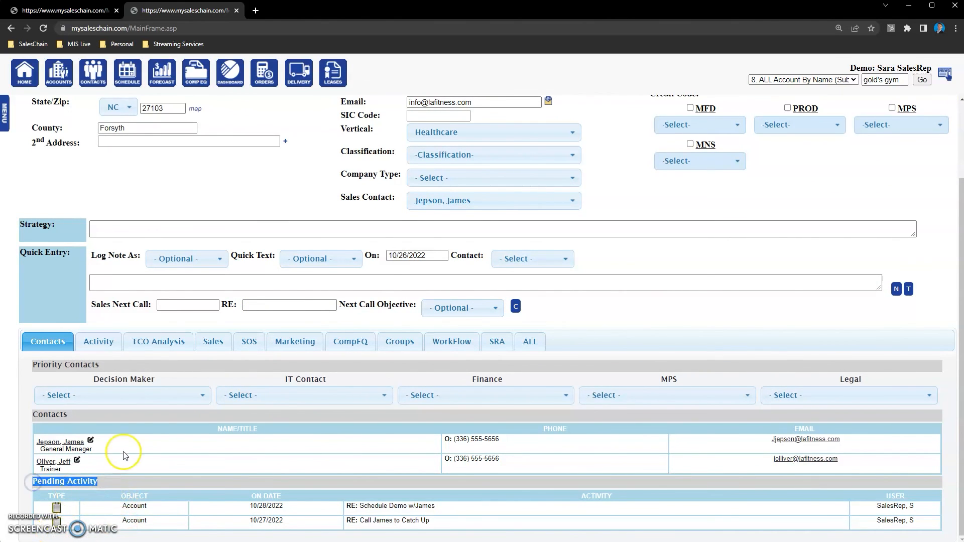
- Open the Call James to Catch Up task from the account's Activity tab
left_click(99, 342)
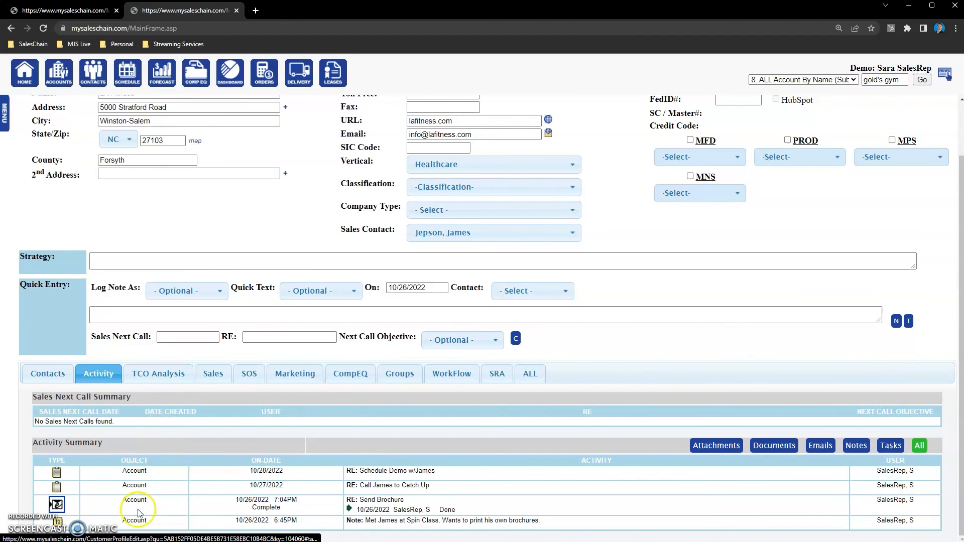
left_click(56, 490)
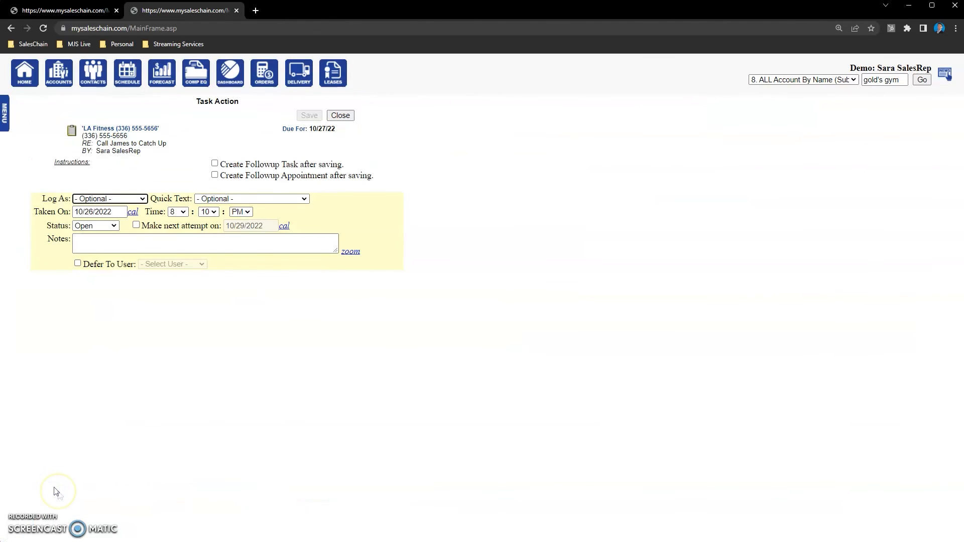